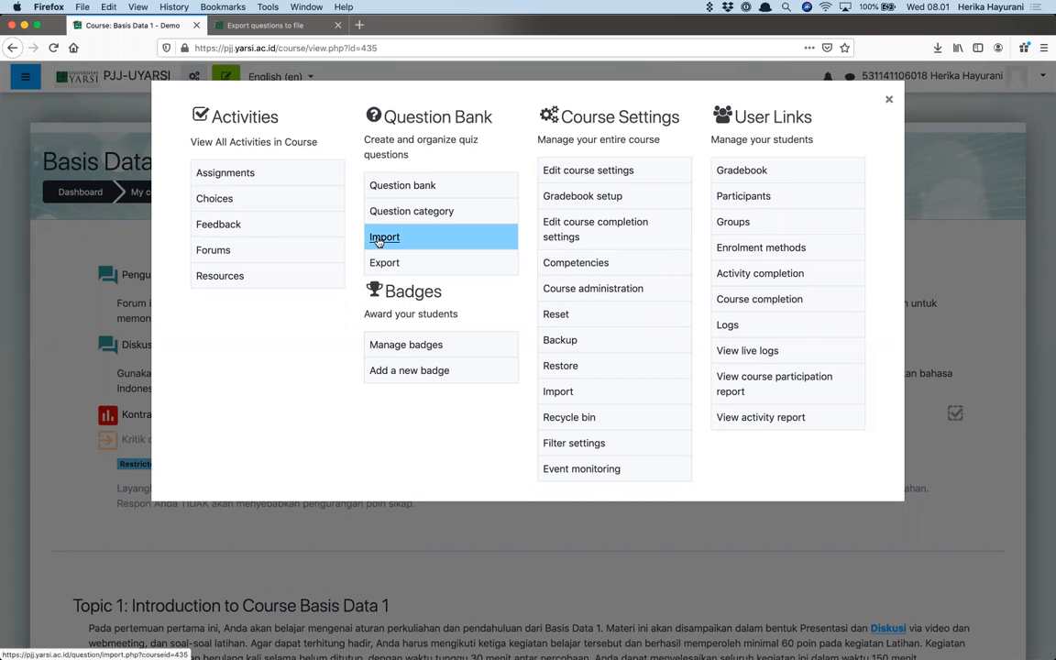
Open the question bank's import page for the course and select the Aiken format.
click(378, 240)
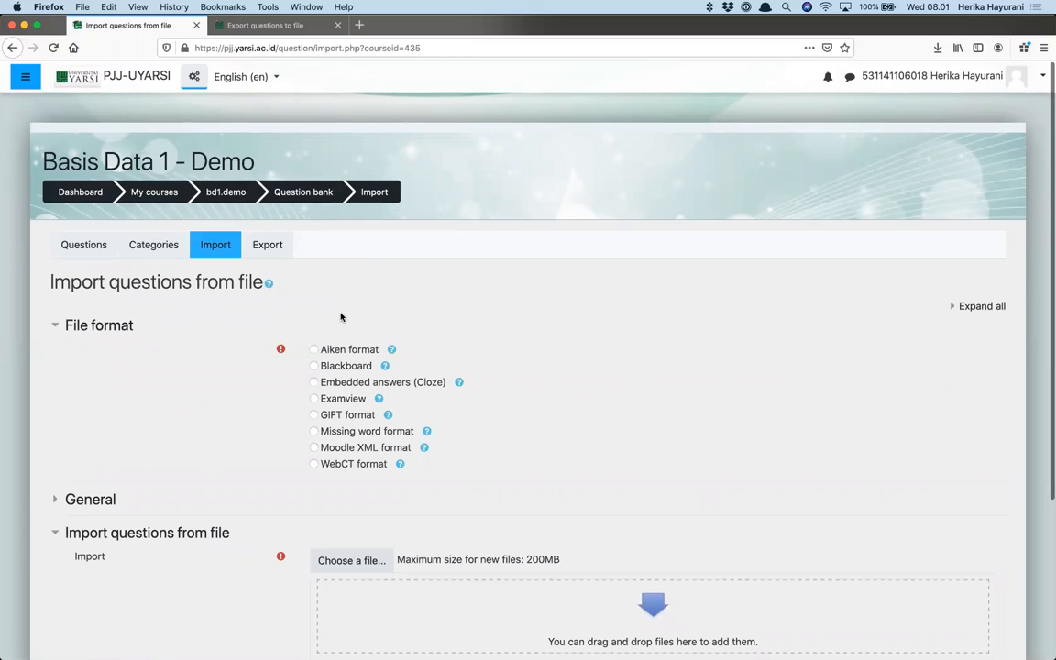
click(313, 349)
scroll(272, 393, down, 3)
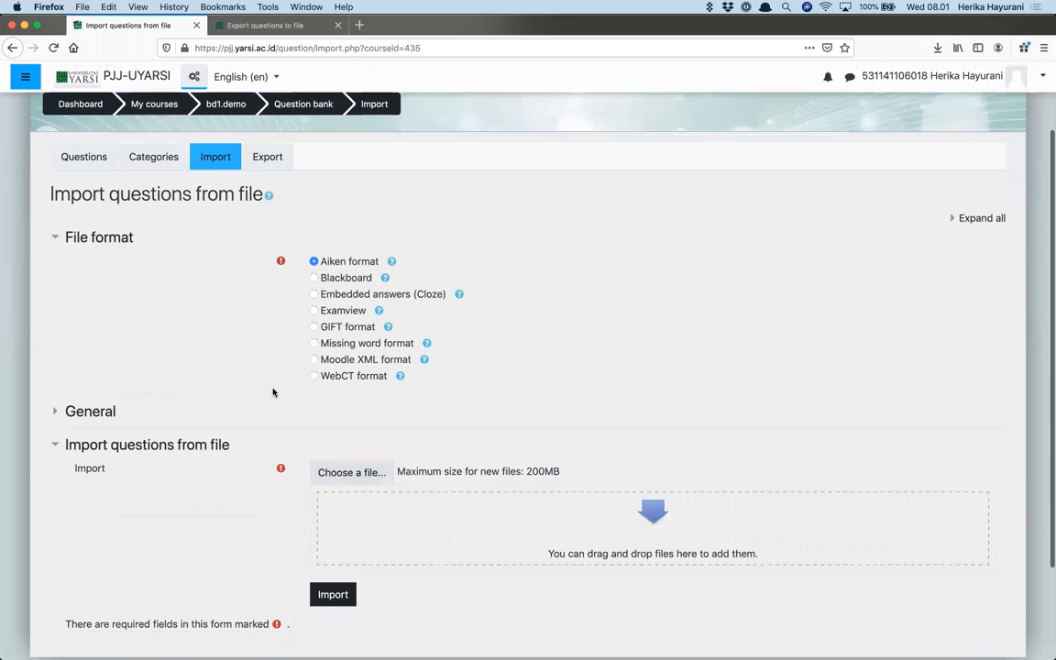
Expand the General settings and set the import category to Entity.
click(89, 411)
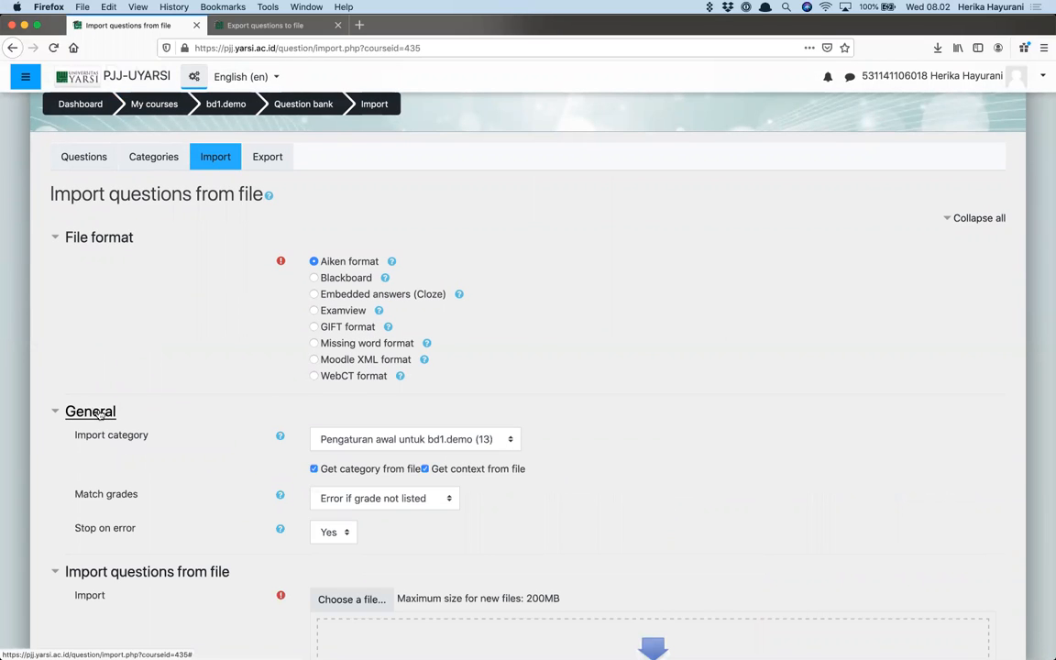
click(332, 439)
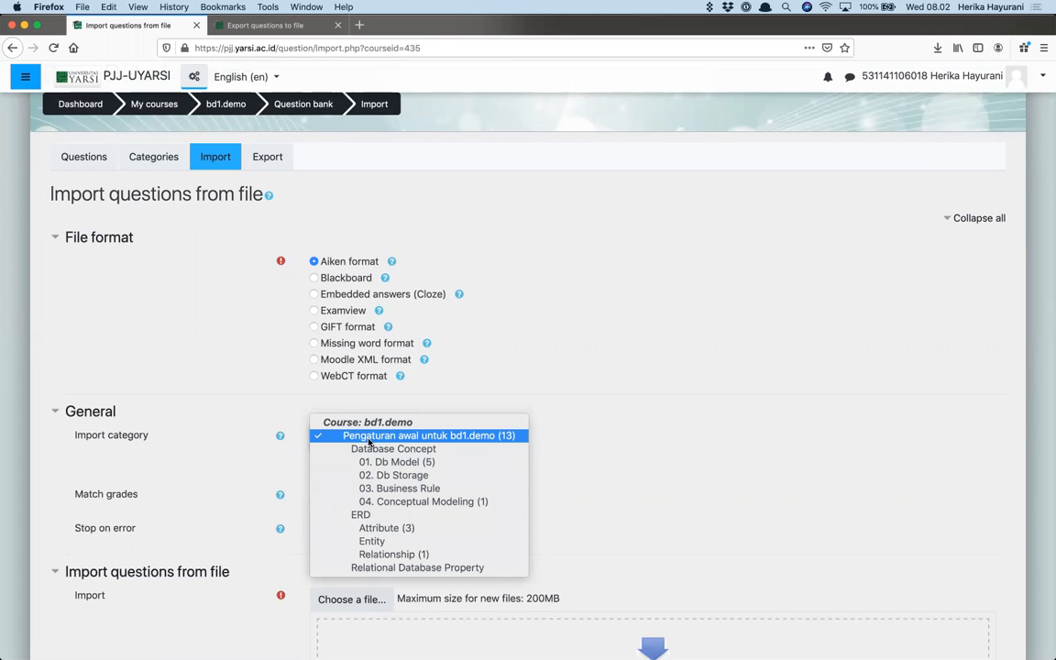
click(399, 541)
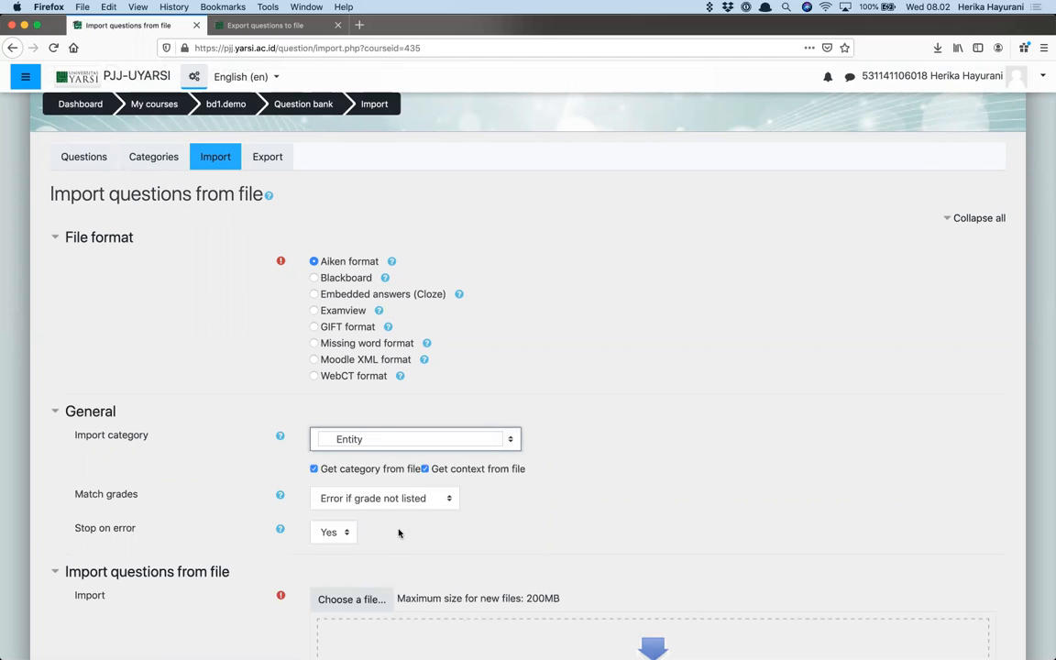
Find "bd1.demo-entitas instance aiken format.1.txt" in the Downloads folder and open it in the text editor.
scroll(403, 538, down, 5)
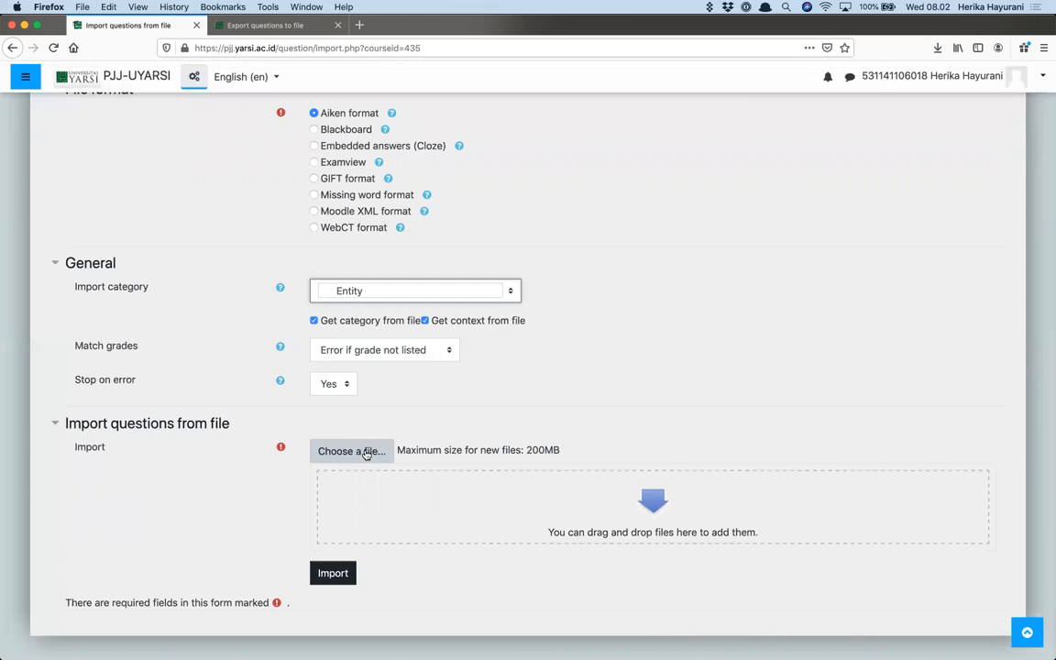
key(alt+space)
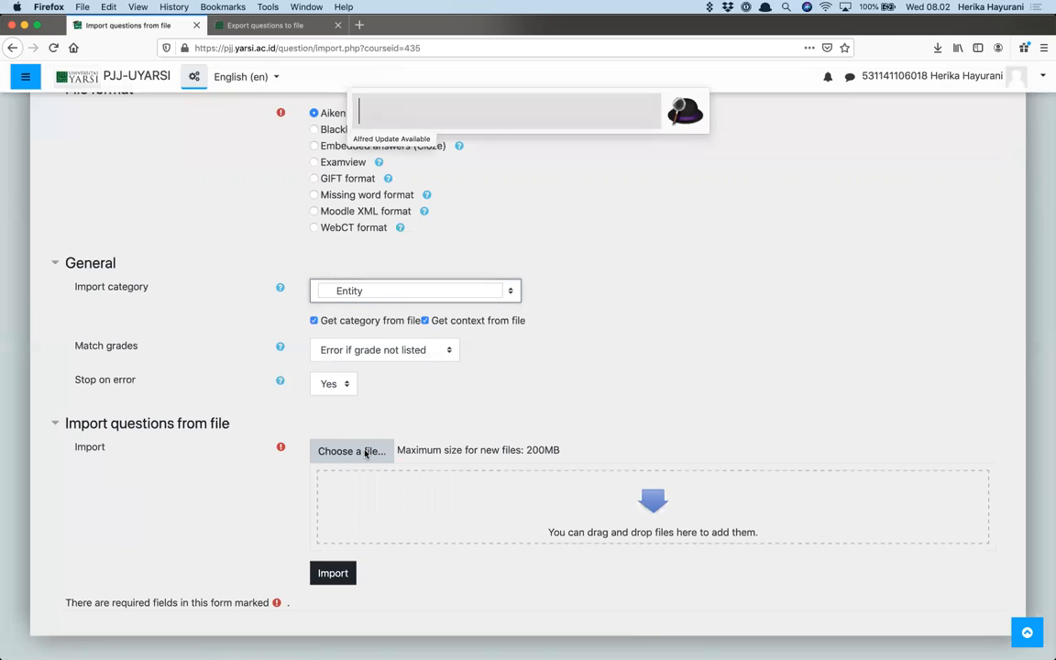
text(open Do)
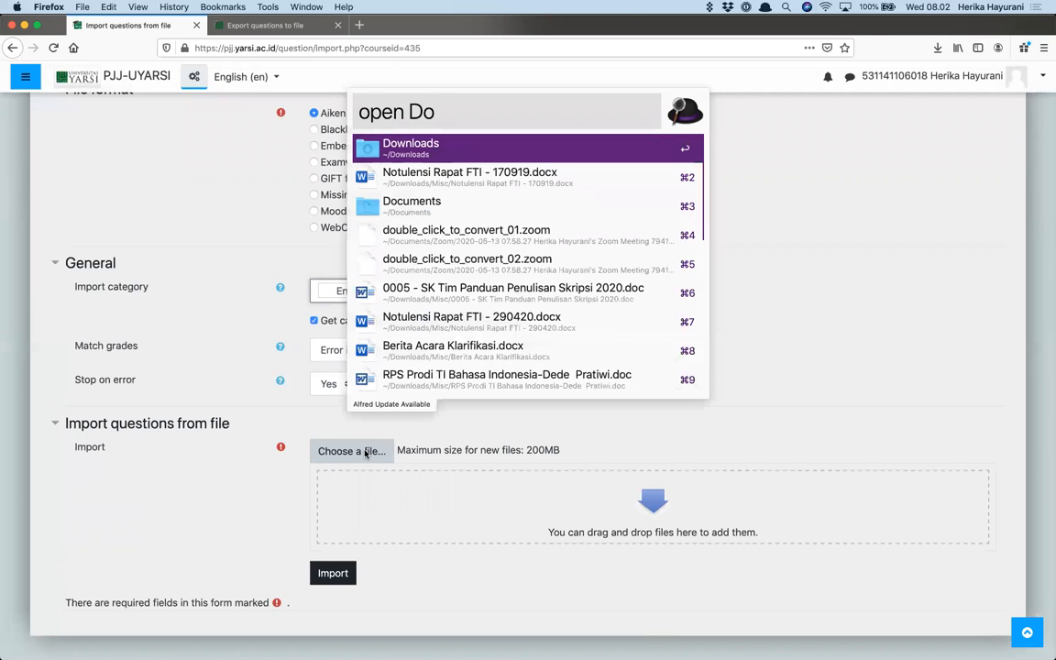
key(Return)
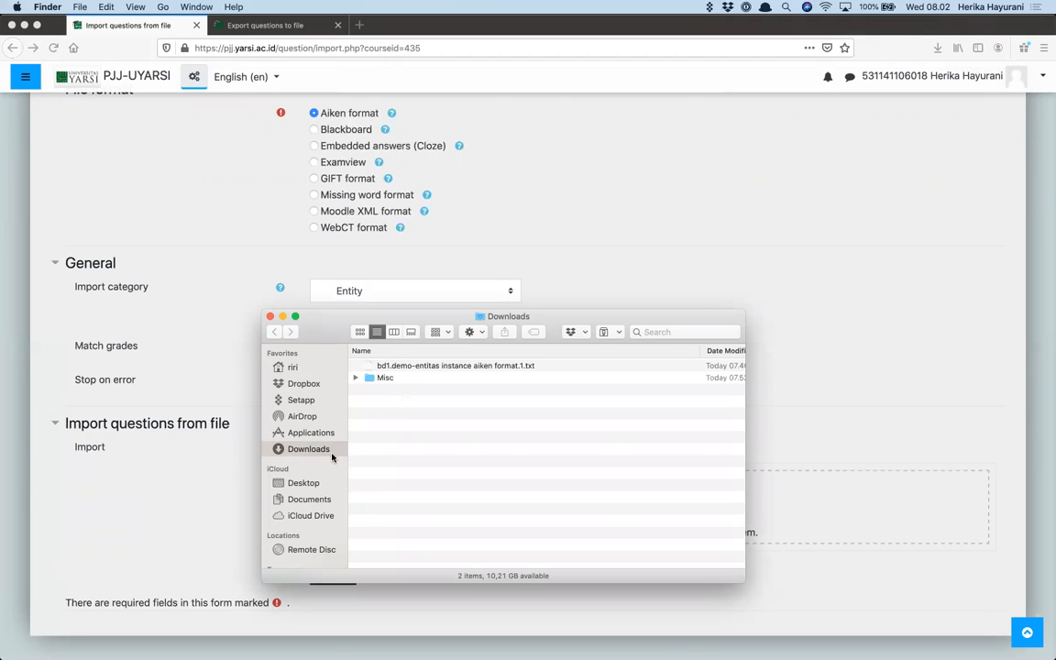
click(396, 366)
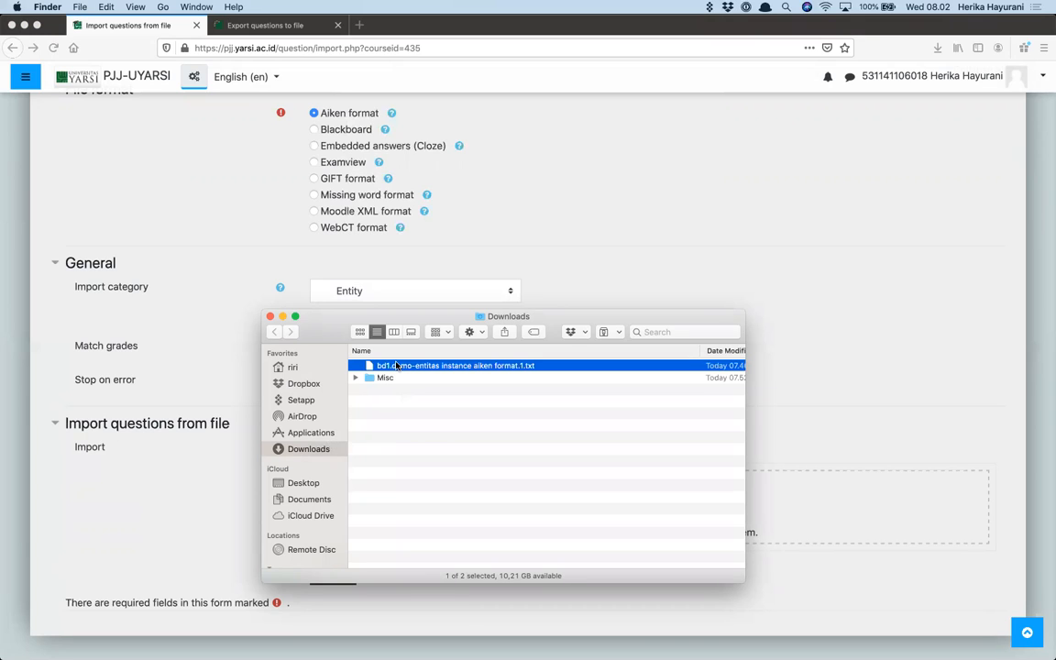
double_click(396, 366)
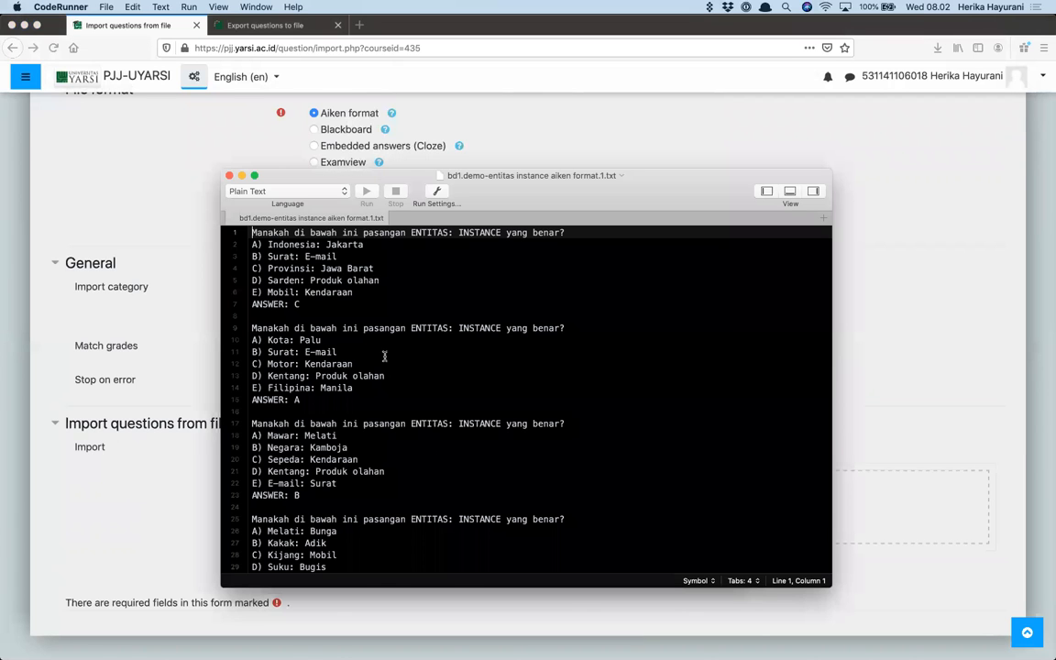
Examine how the questions, lettered options and ANSWER lines are laid out throughout the Aiken text file.
scroll(387, 383, down, 2)
scroll(387, 382, down, 15)
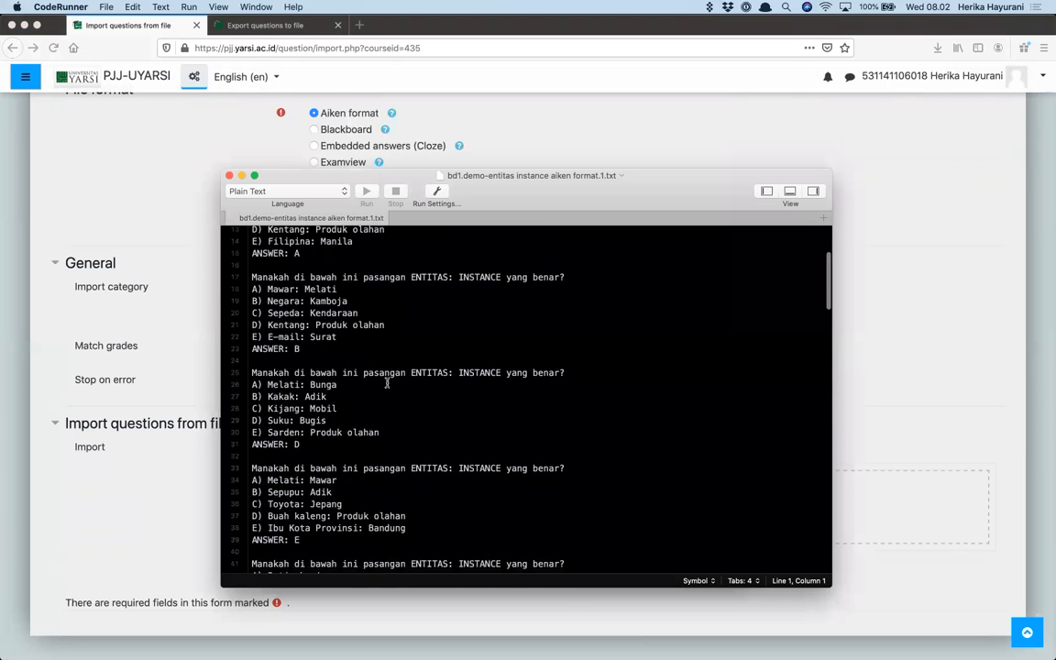
scroll(387, 382, down, 15)
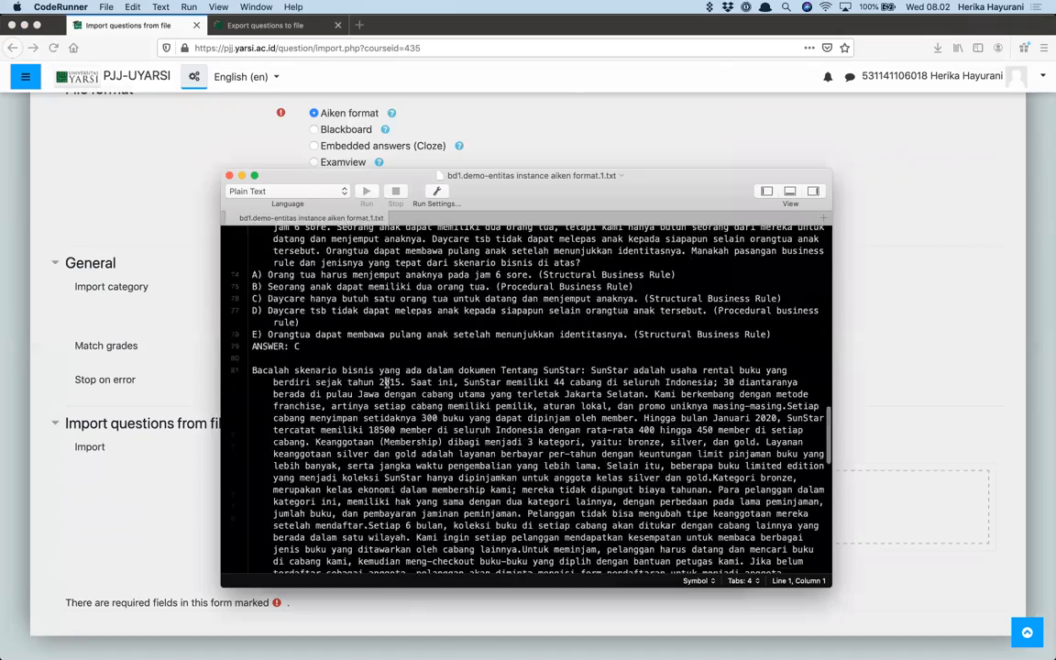
scroll(387, 382, down, 4)
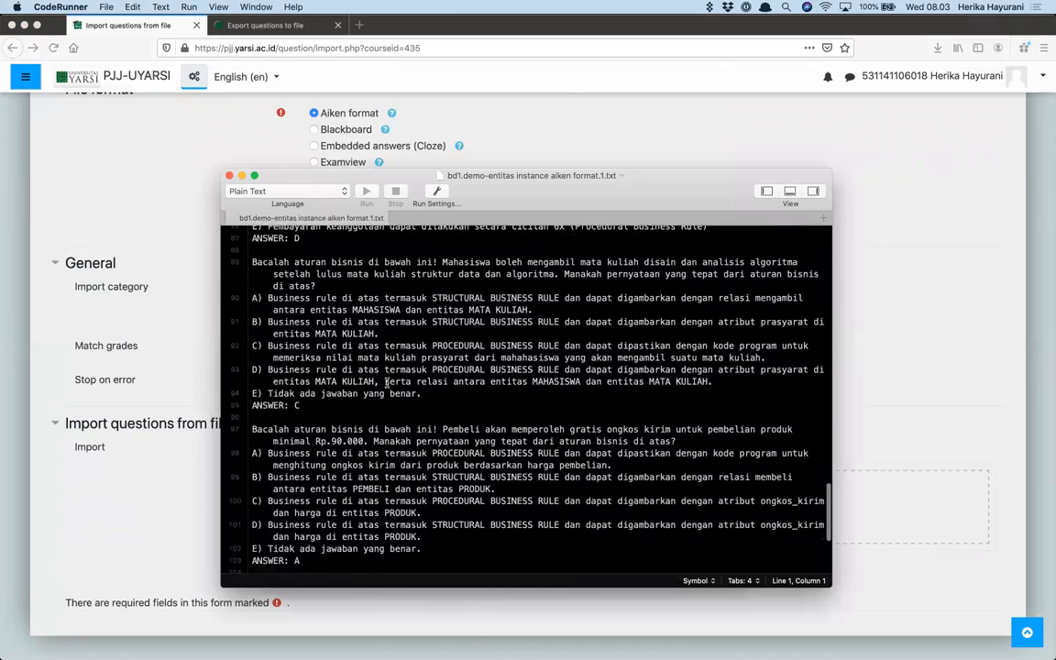
scroll(387, 383, up, 20)
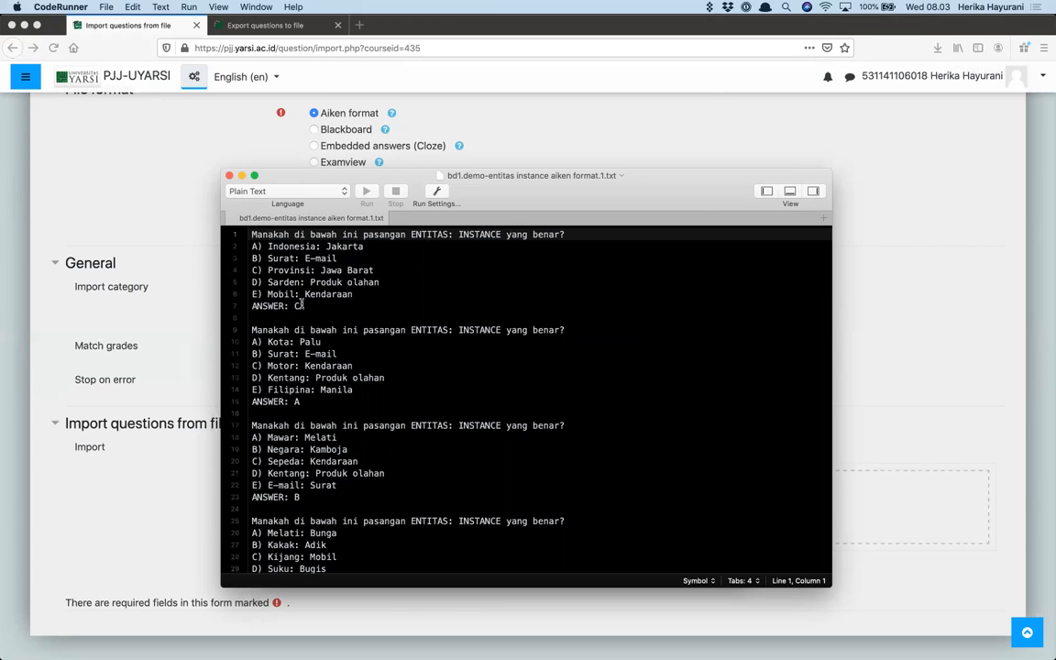
scroll(300, 305, down, 5)
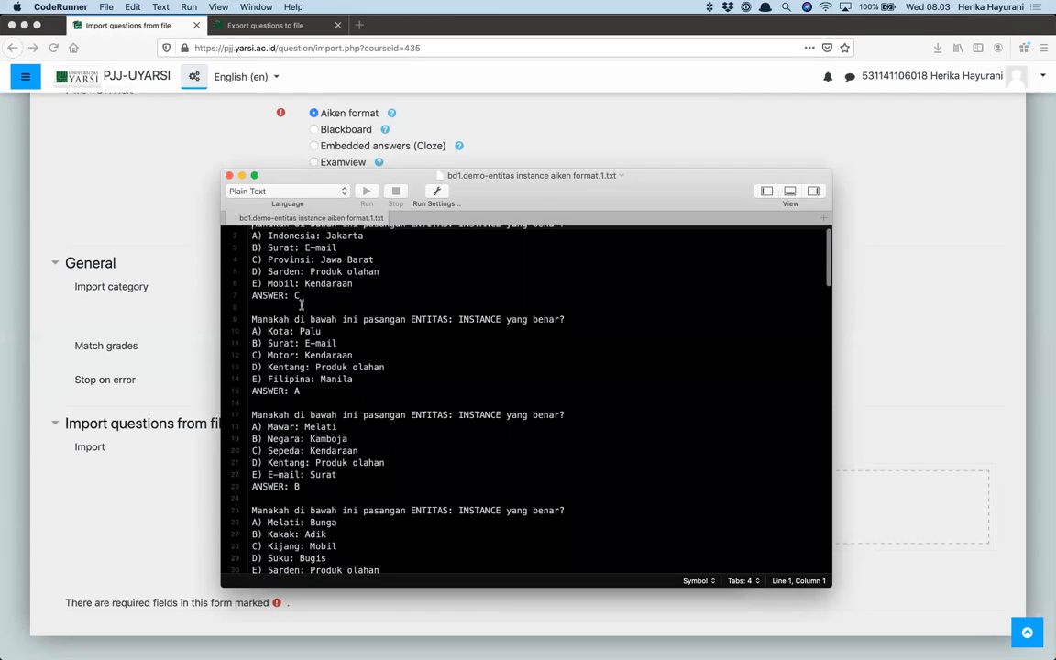
scroll(300, 305, down, 10)
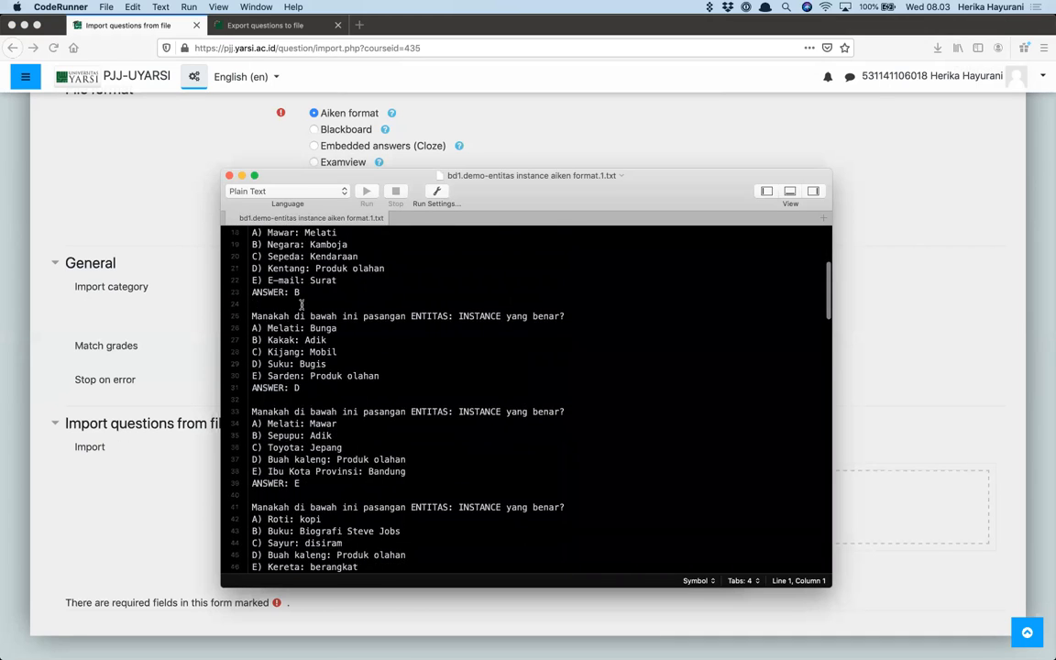
scroll(301, 305, down, 4)
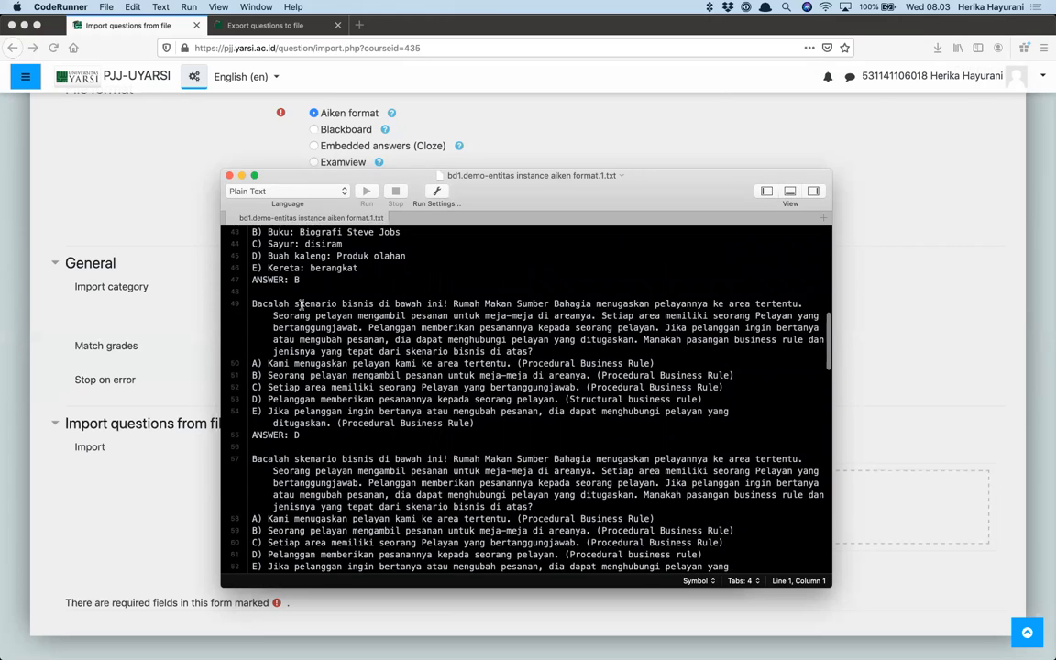
Highlight the full question text of the first Rumah Makan Sumber Bahagia scenario on line 49.
scroll(288, 303, down, 1)
drag(250, 293, 543, 339)
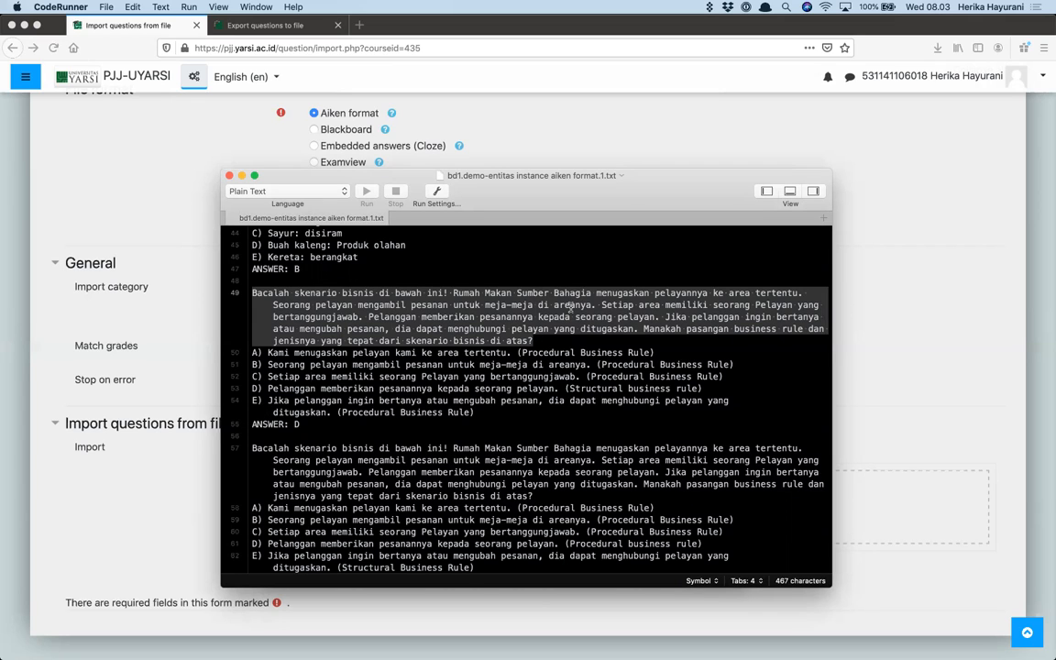
click(453, 294)
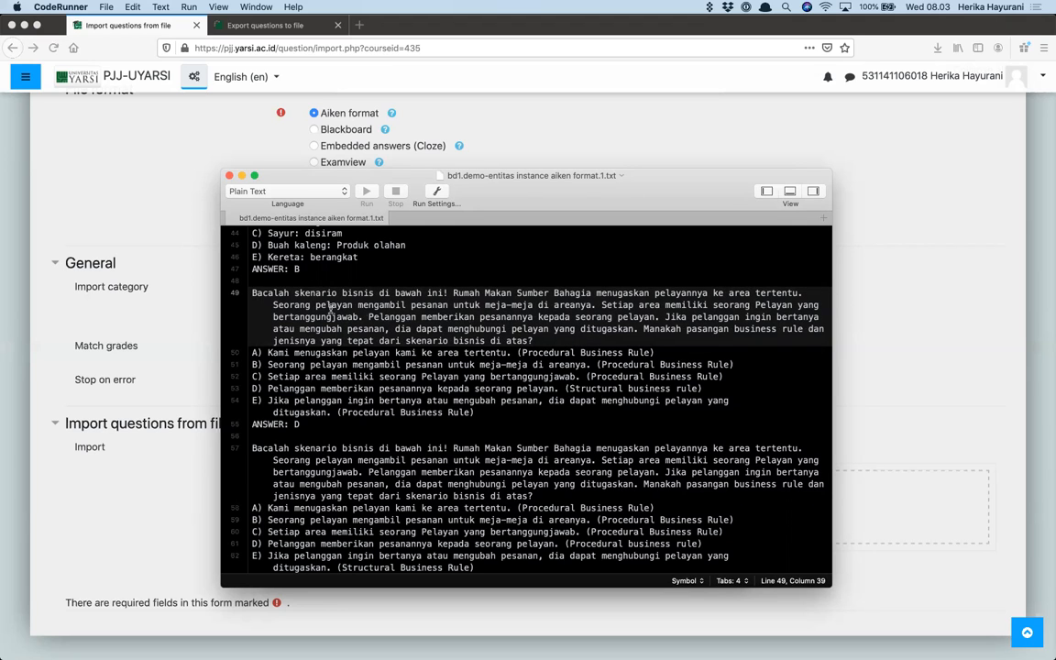
drag(252, 293, 533, 340)
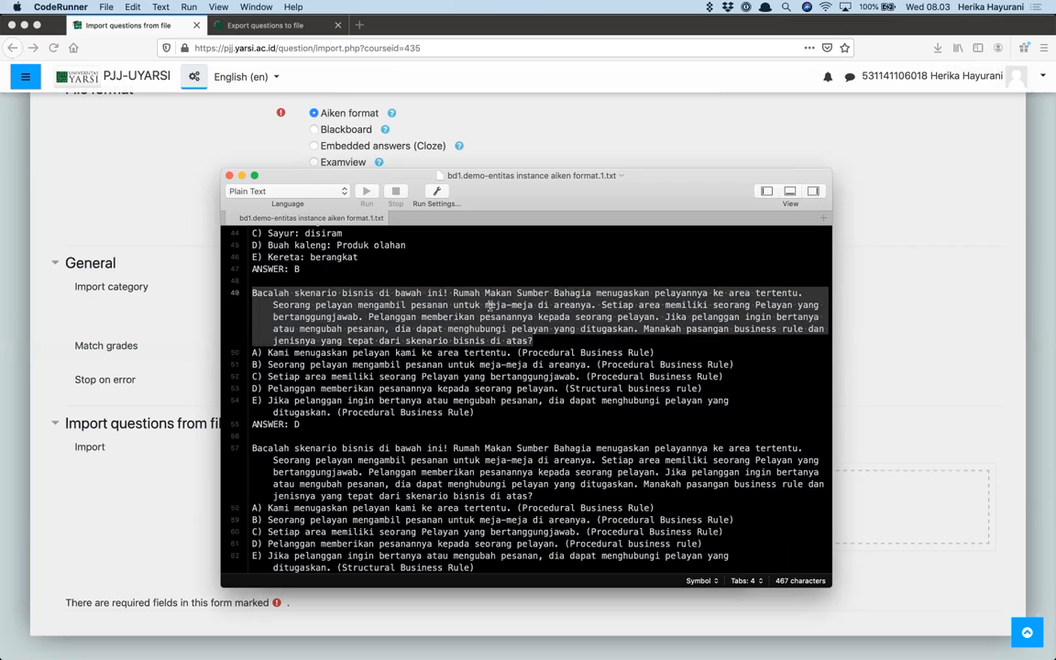
Try a line break before "Setiap area" in the line 49 question text, and undo it.
click(602, 305)
key(Return)
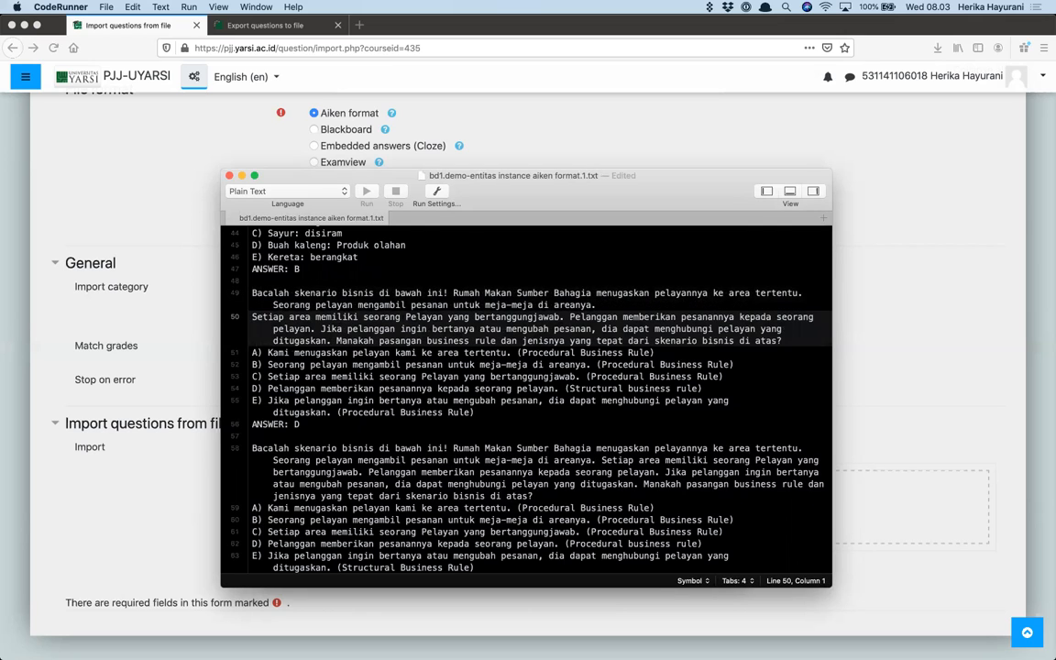
key(super+z)
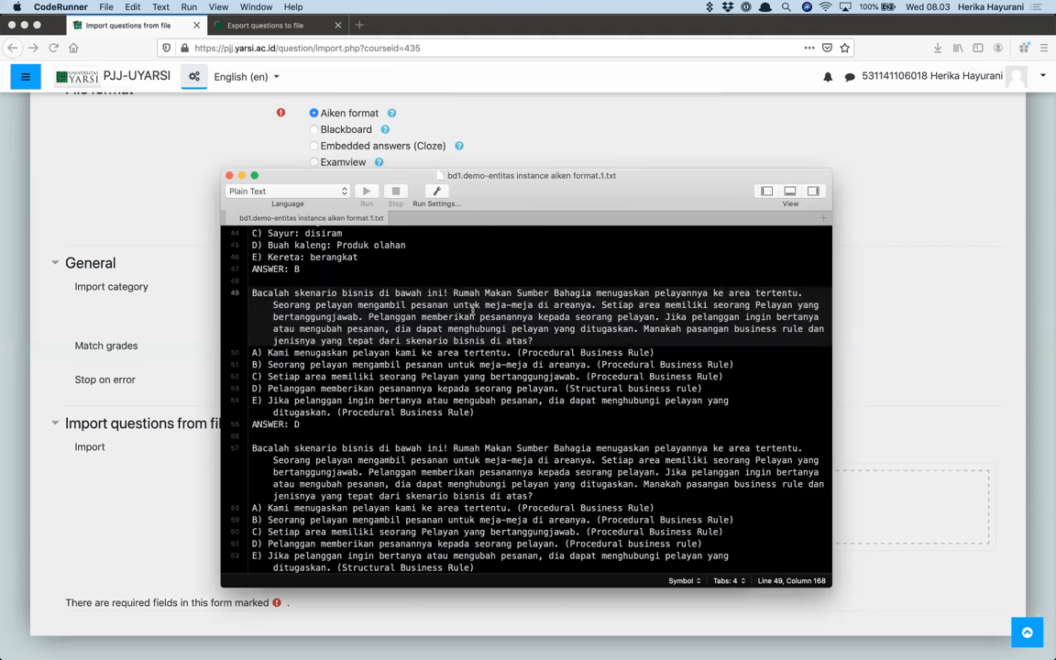
Highlight the whole single-line question text on line 49 again and review the longer scenario questions below it.
drag(254, 293, 538, 340)
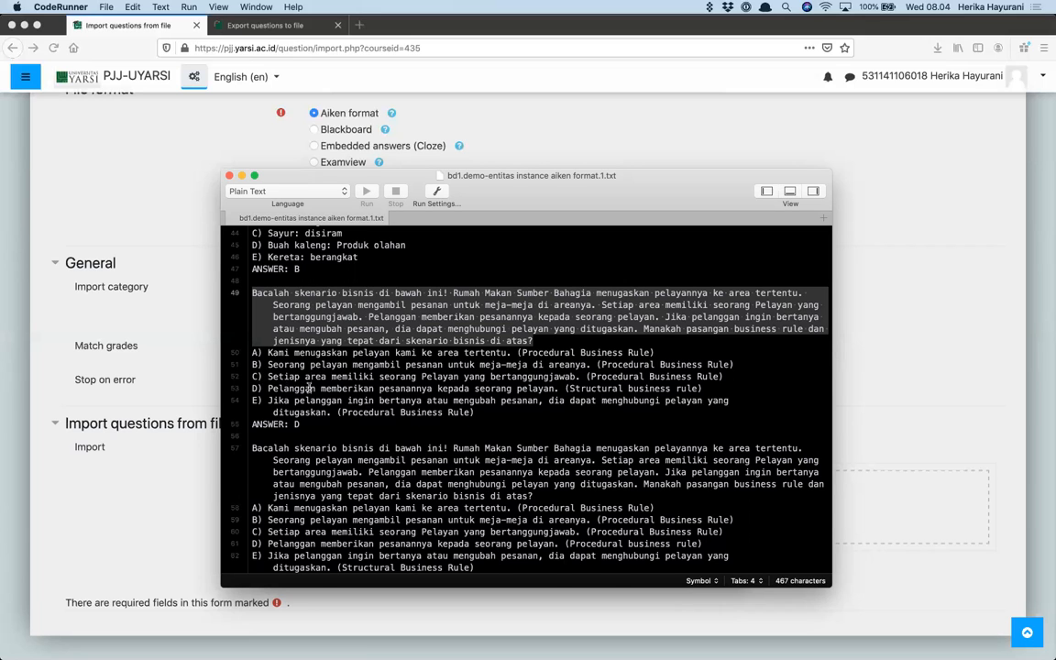
scroll(258, 330, down, 5)
scroll(275, 330, down, 6)
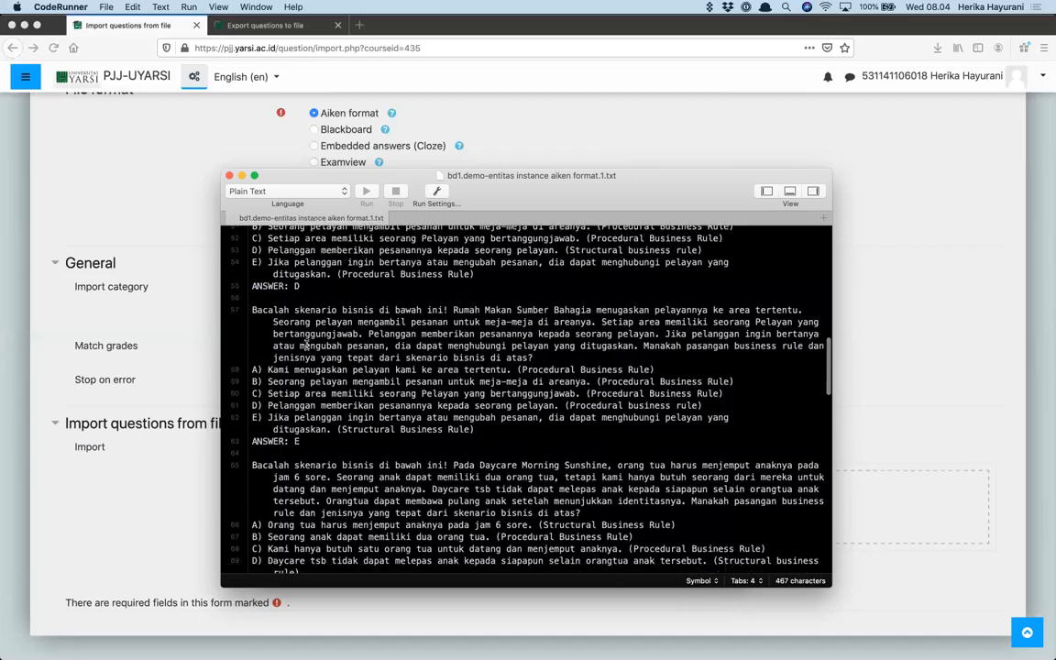
scroll(307, 346, down, 10)
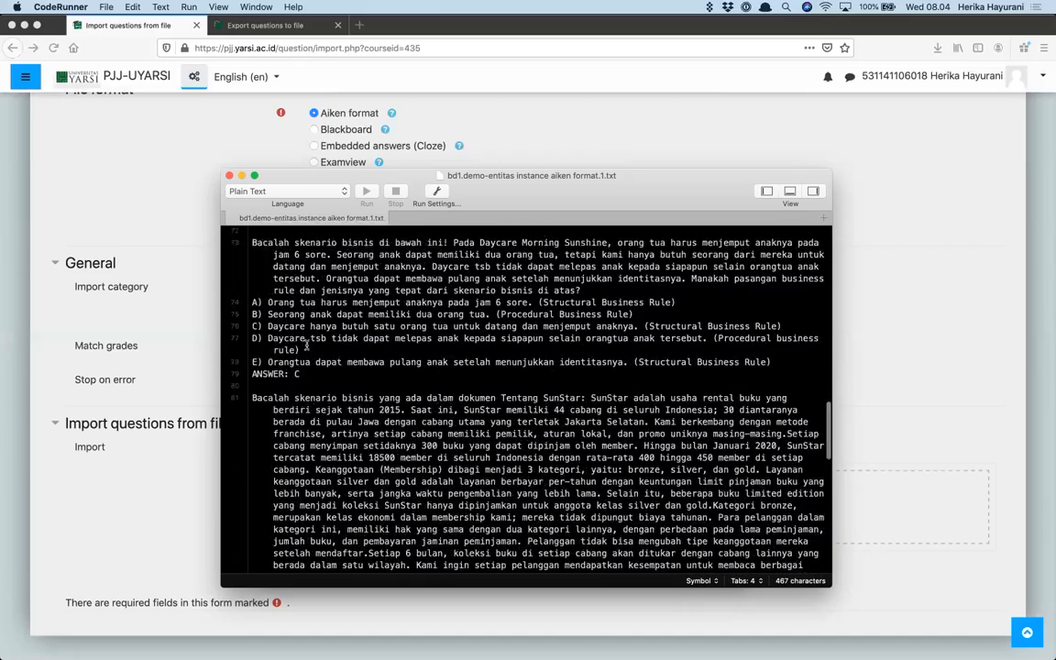
scroll(307, 346, down, 6)
scroll(307, 346, up, 6)
Switch back to Firefox and upload "bd1.demo-entitas instance aiken format.1.txt" from Downloads as the import file.
click(185, 291)
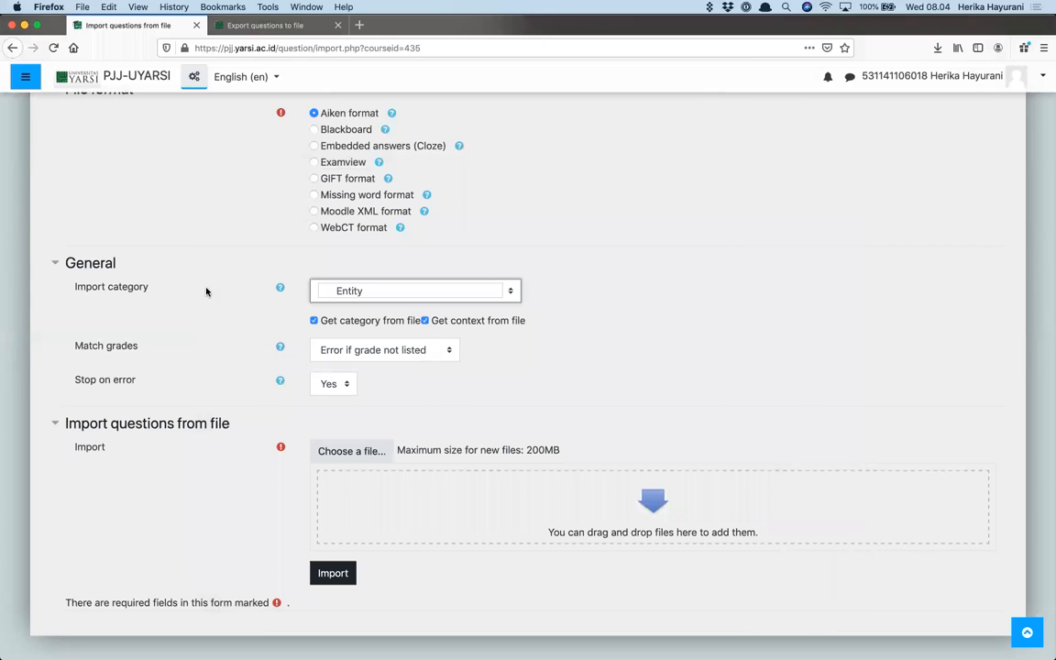
click(349, 455)
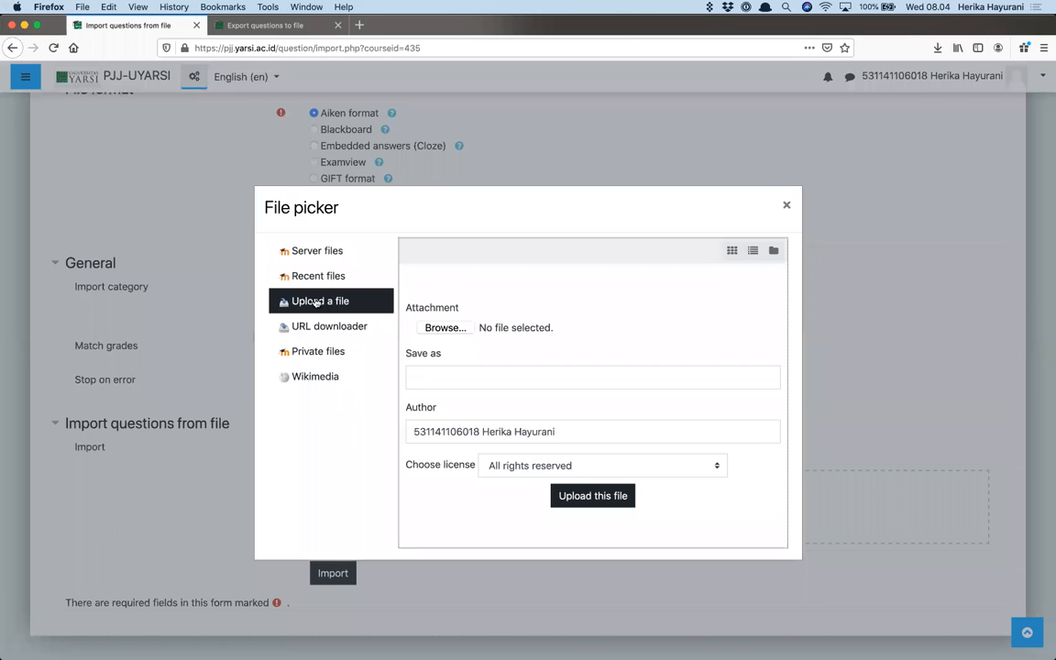
click(445, 328)
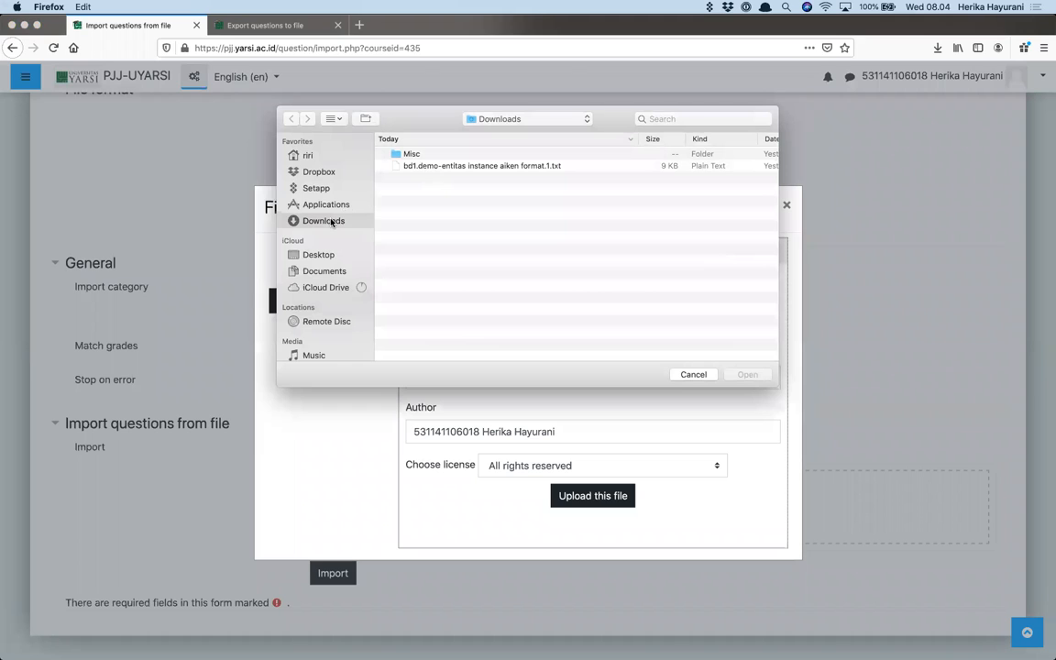
click(442, 167)
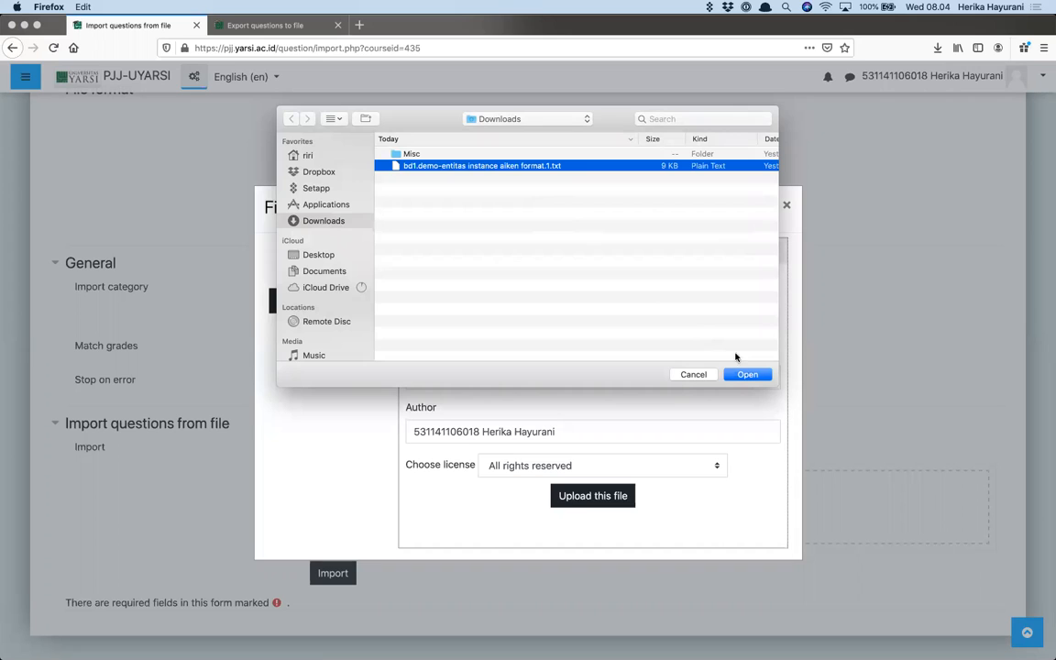
click(748, 374)
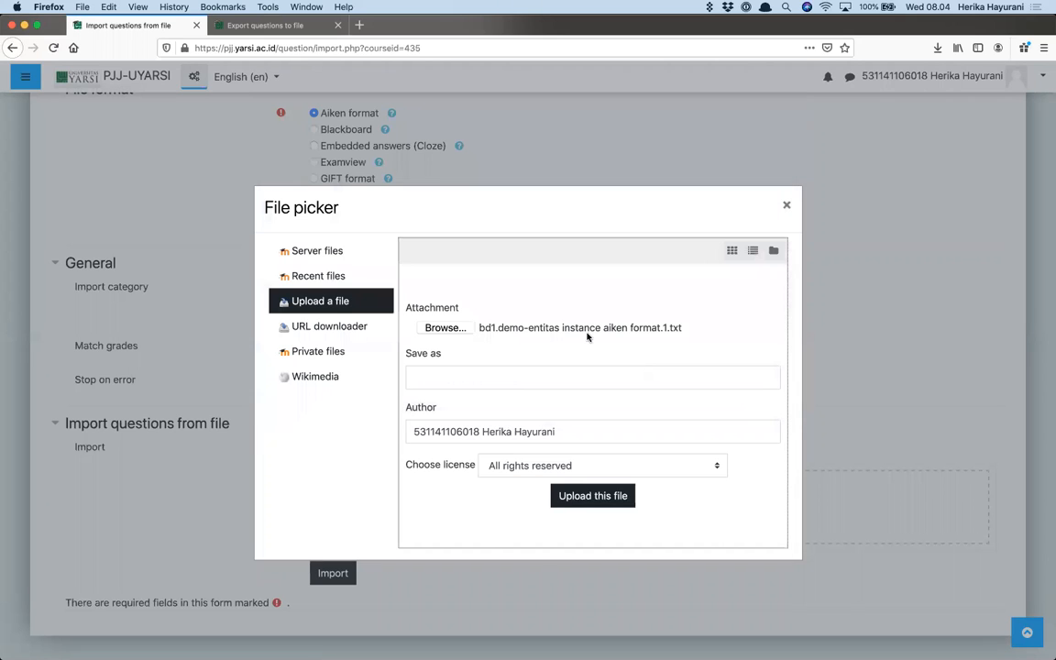
click(601, 500)
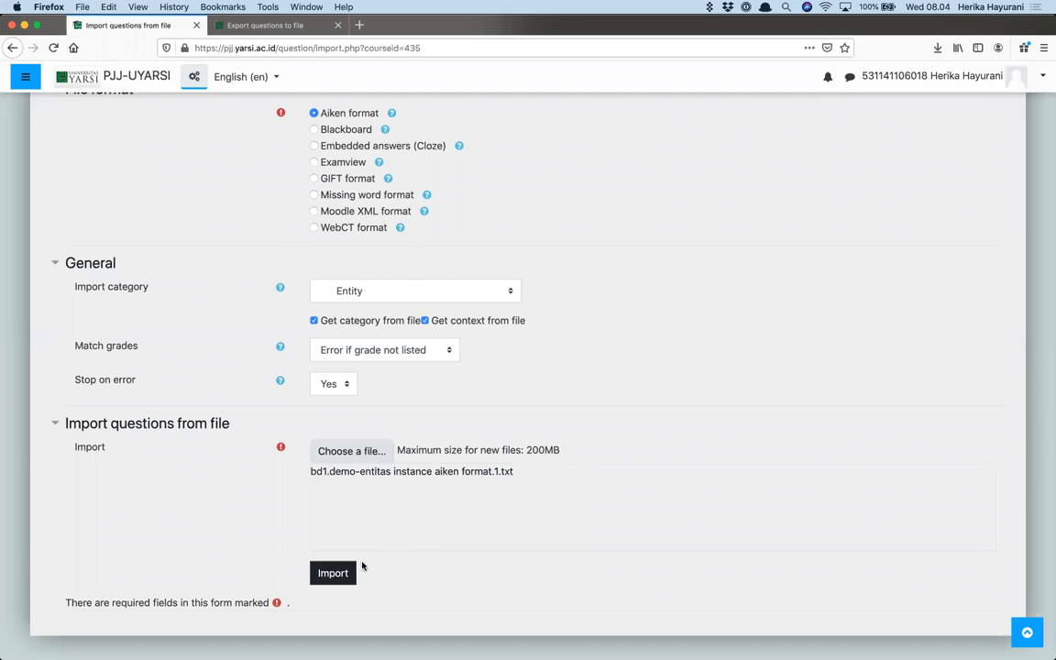
Import the questions from the uploaded file and review the list of imported questions.
click(332, 574)
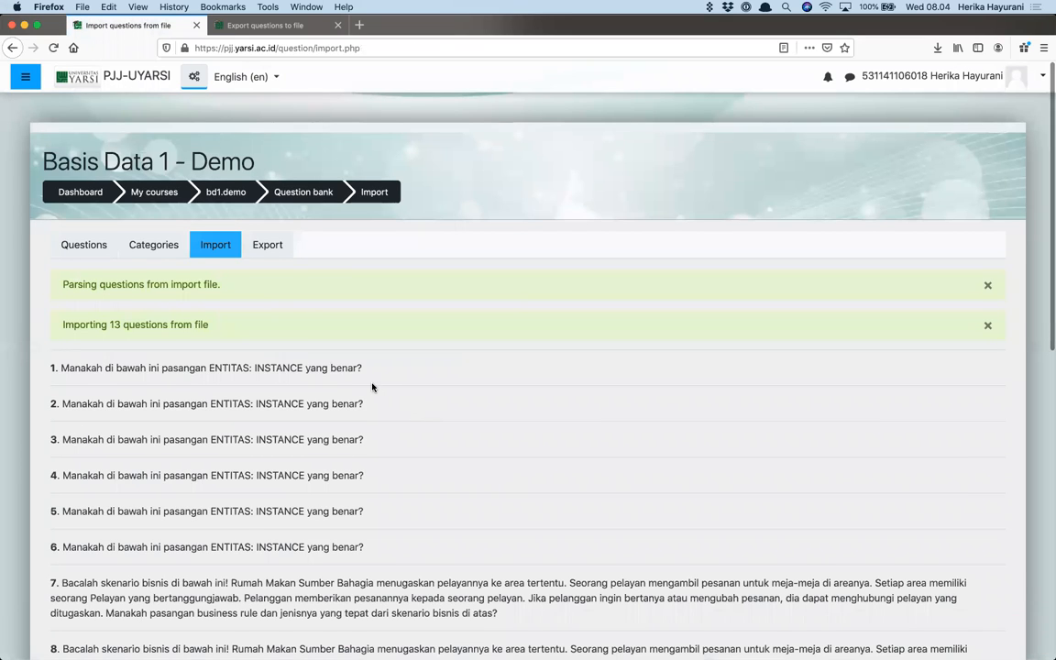
scroll(372, 384, down, 1)
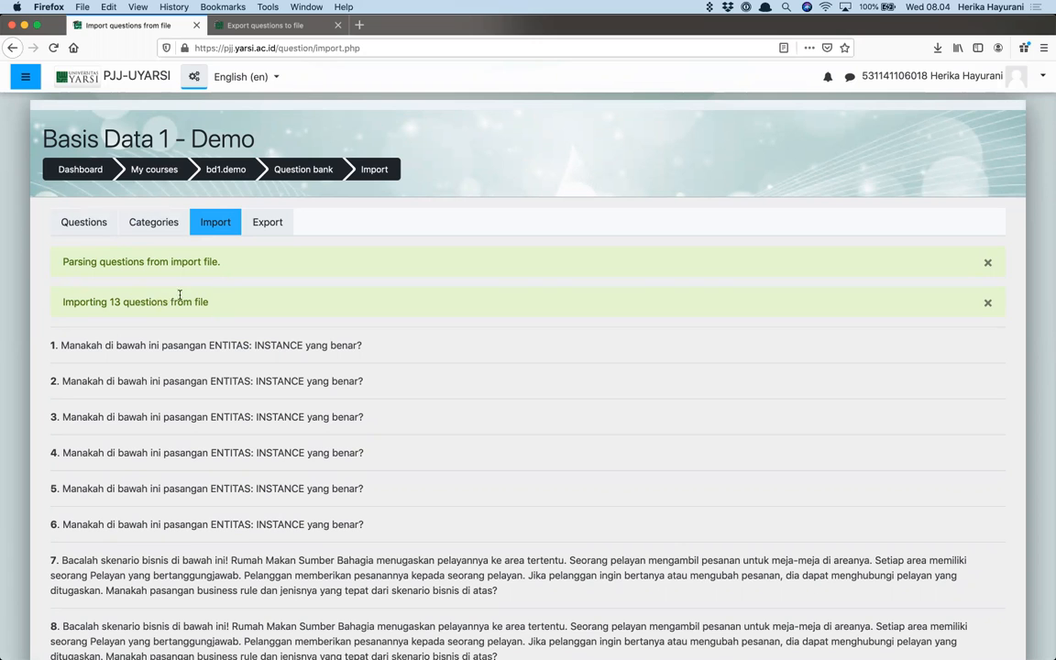
scroll(203, 301, down, 5)
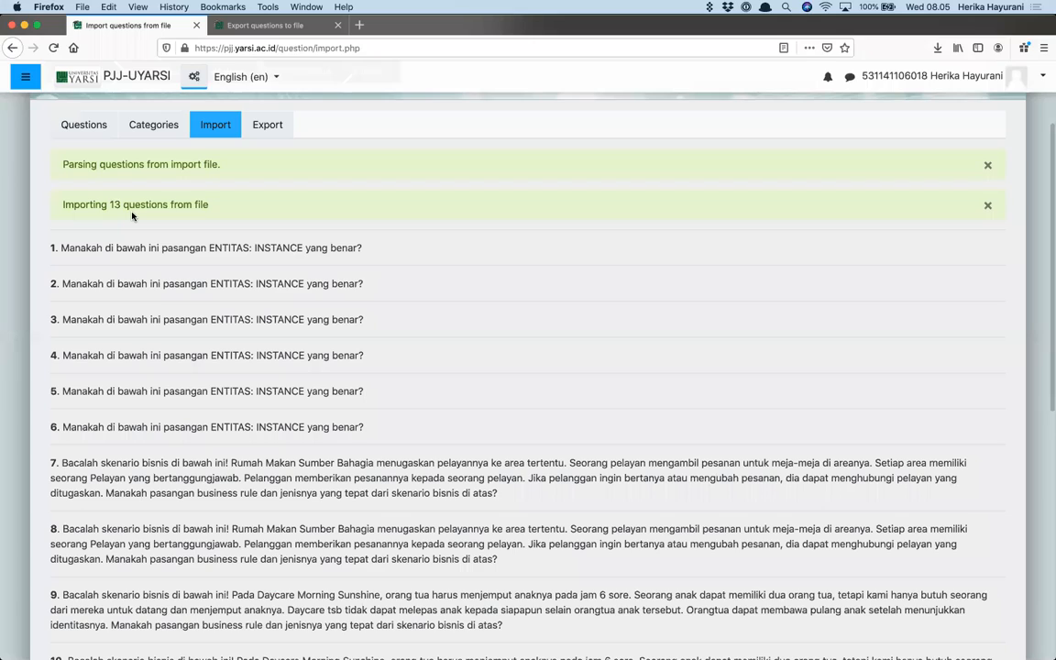
Read through the remaining imported questions to the end of the list and continue to the question bank.
scroll(132, 215, down, 5)
scroll(132, 216, down, 3)
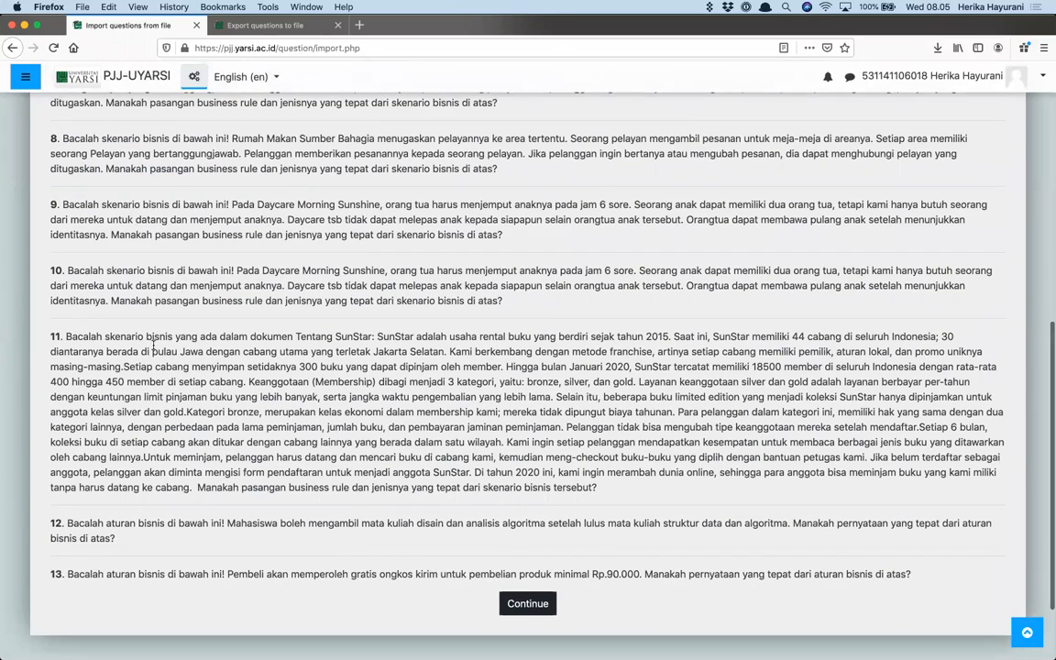
click(528, 603)
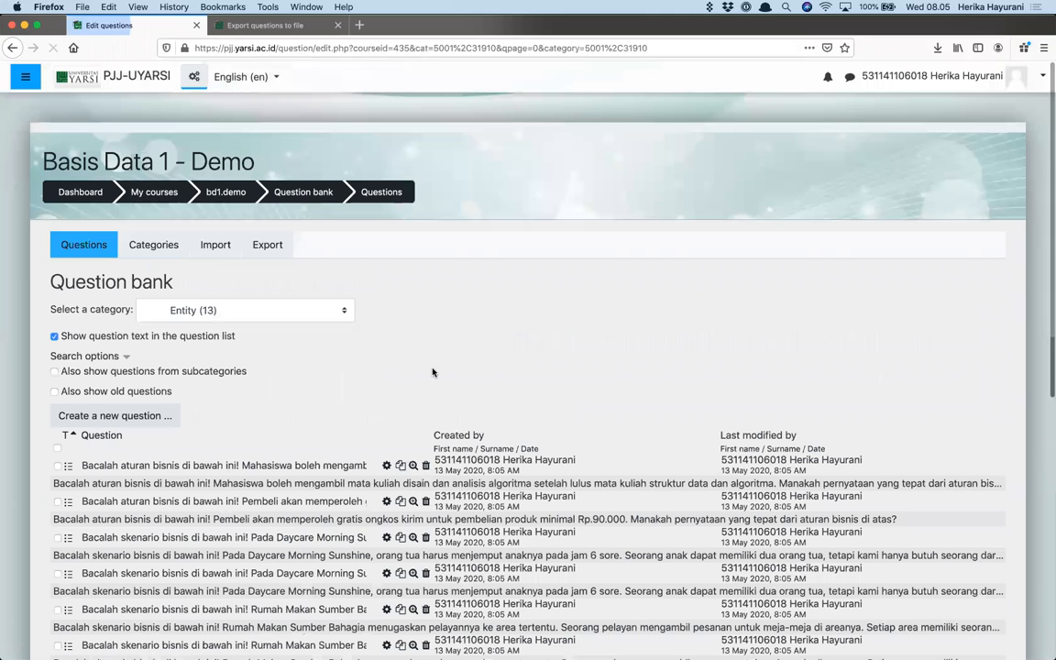
Examine the imported questions in the question bank and check the category list, keeping Entity as the selected category.
scroll(433, 370, down, 2)
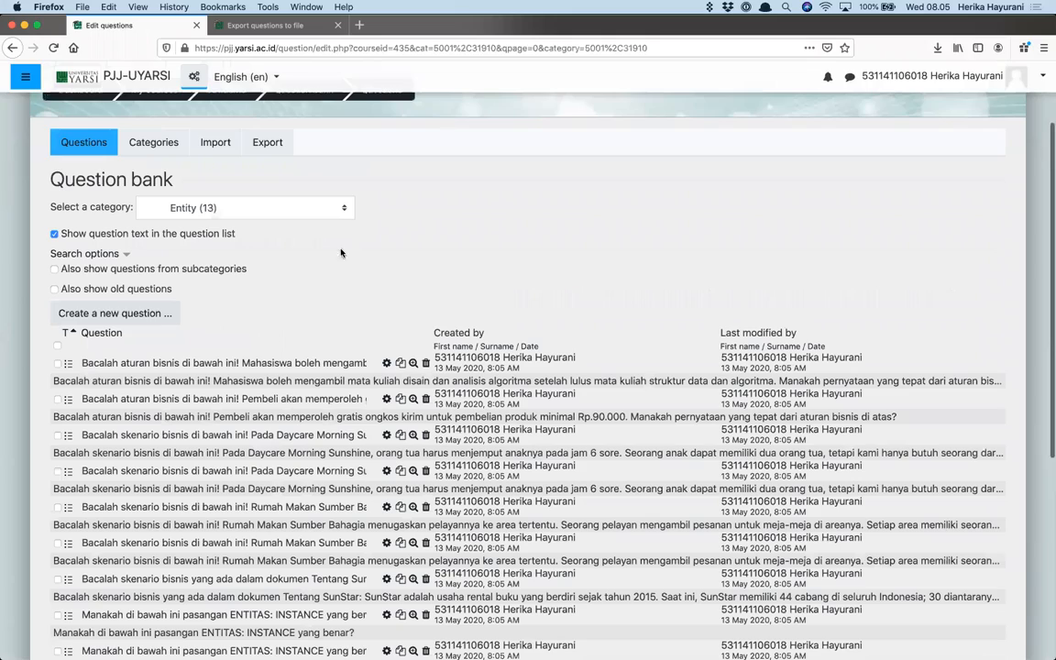
scroll(151, 358, down, 5)
scroll(156, 348, up, 6)
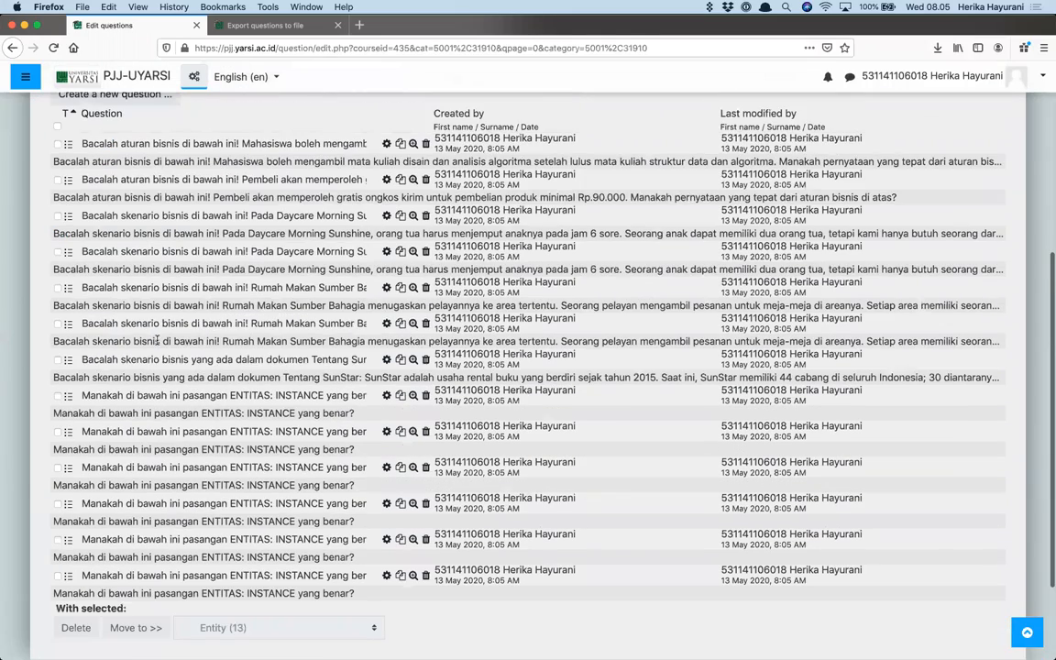
click(240, 242)
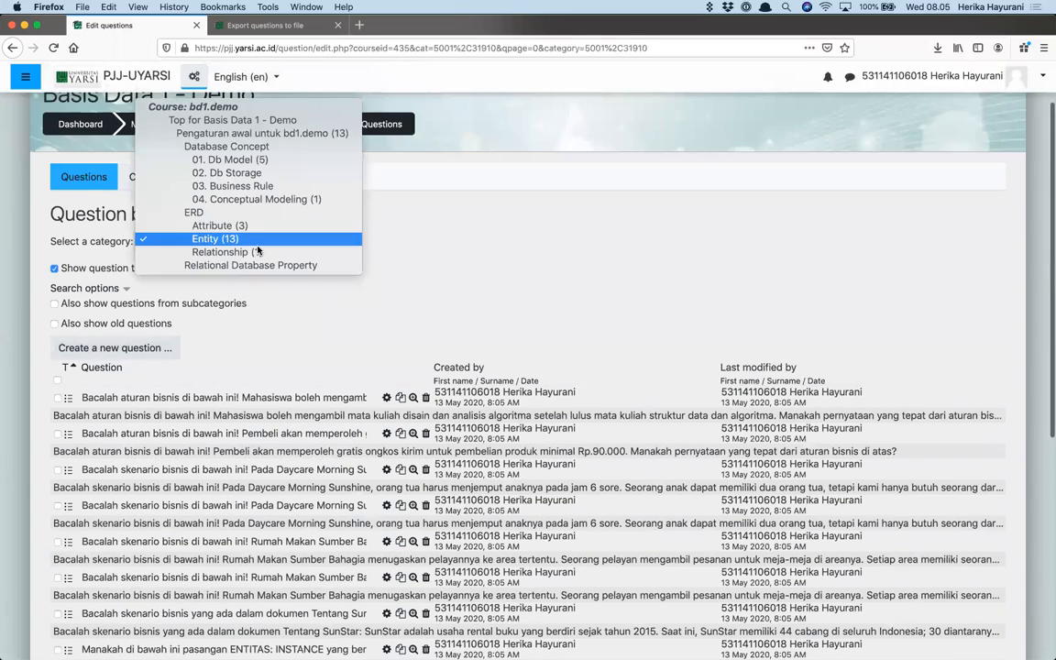
click(218, 237)
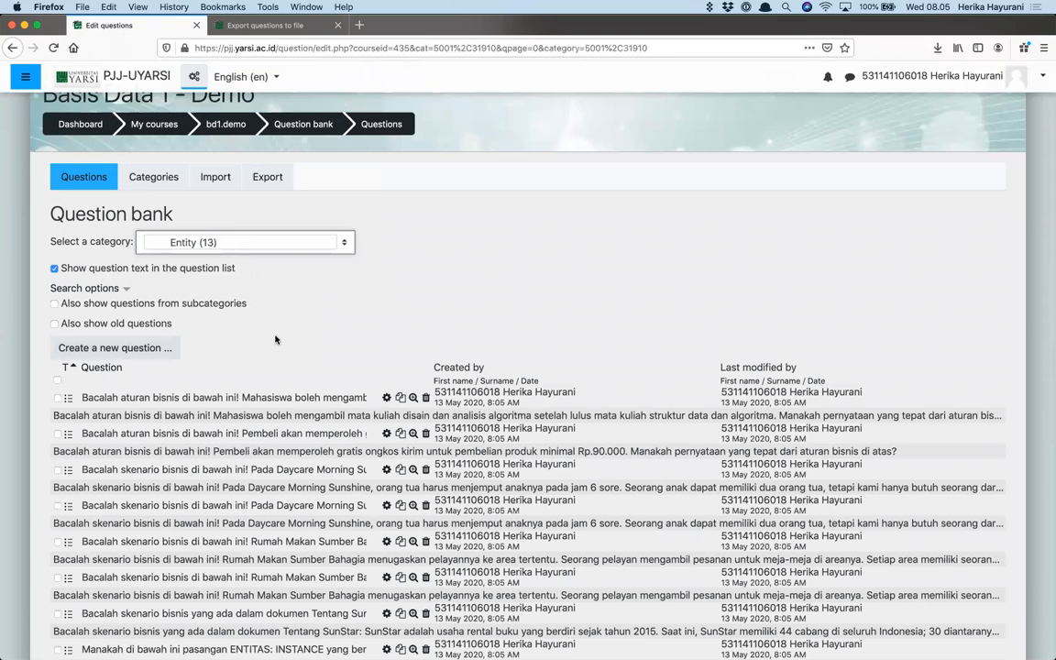
scroll(275, 341, down, 5)
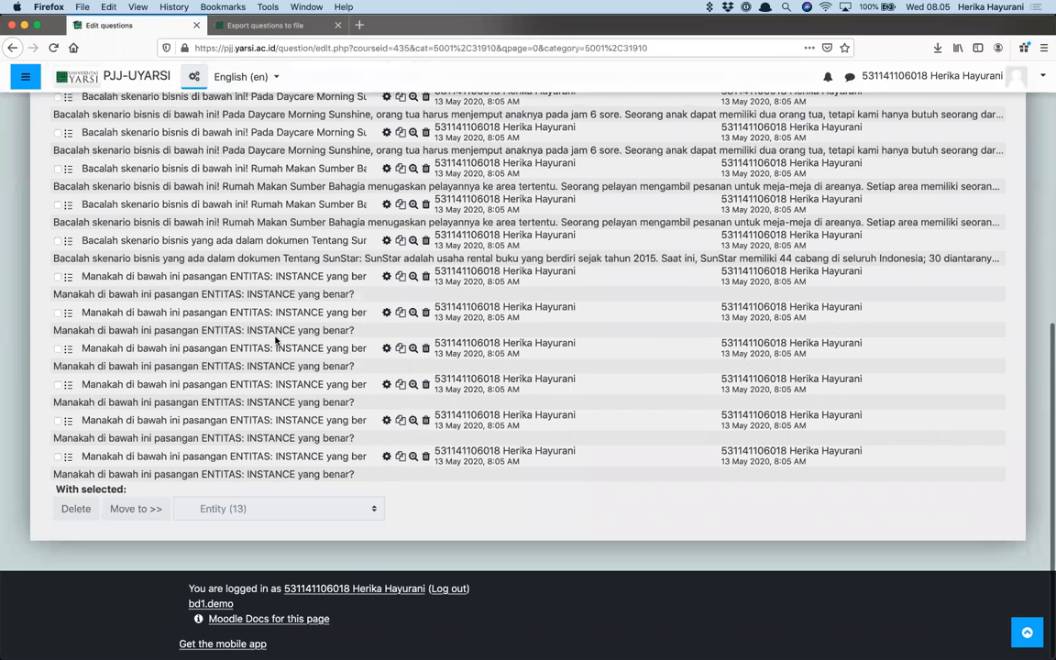